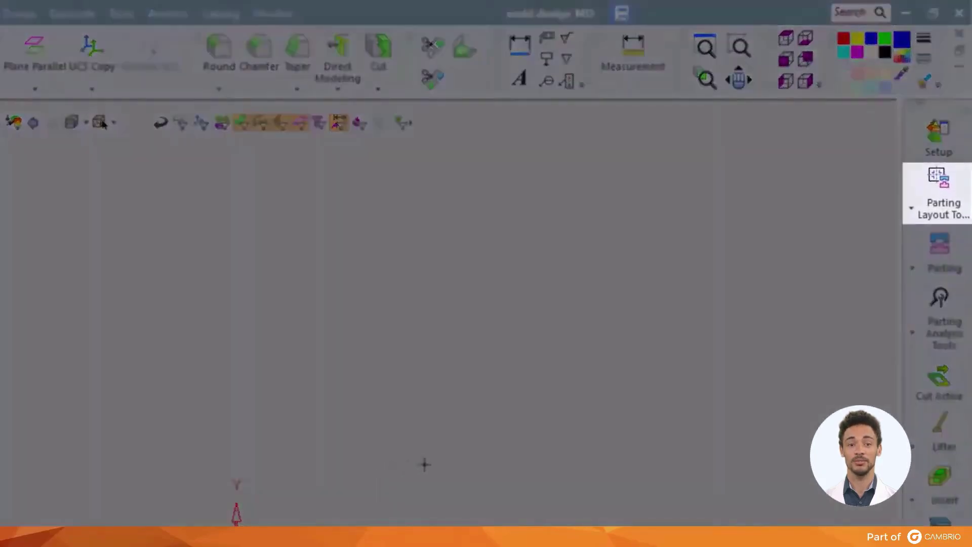
# - Load grill_9648559a_v1.elt from the V13 Grill Mold Design folder as the master part for the parting layout
pyautogui.click(939, 182)
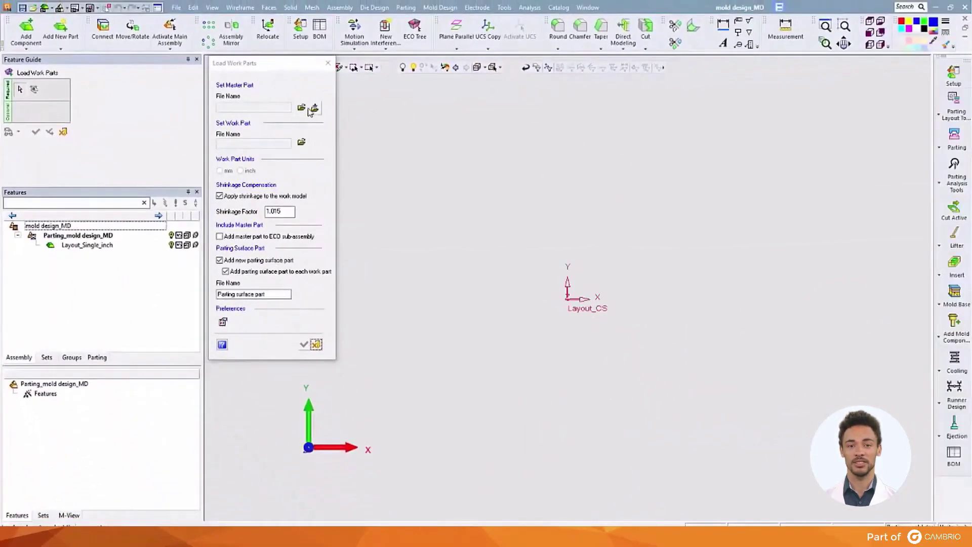
pyautogui.click(304, 109)
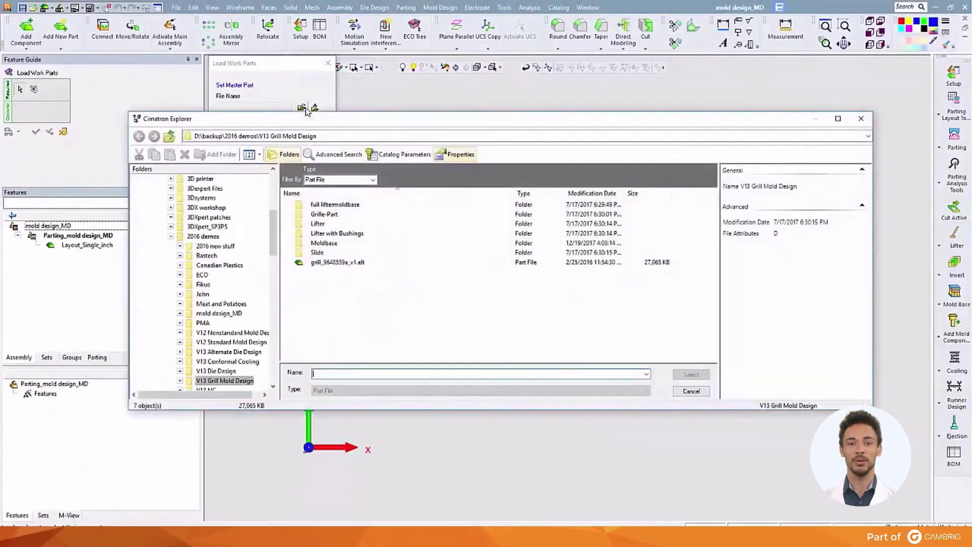
pyautogui.click(320, 263)
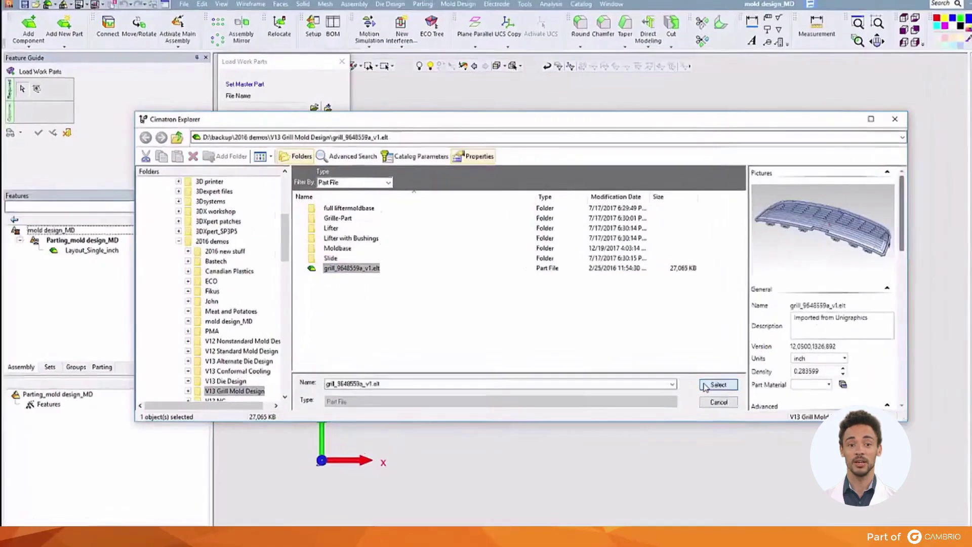
pyautogui.click(684, 375)
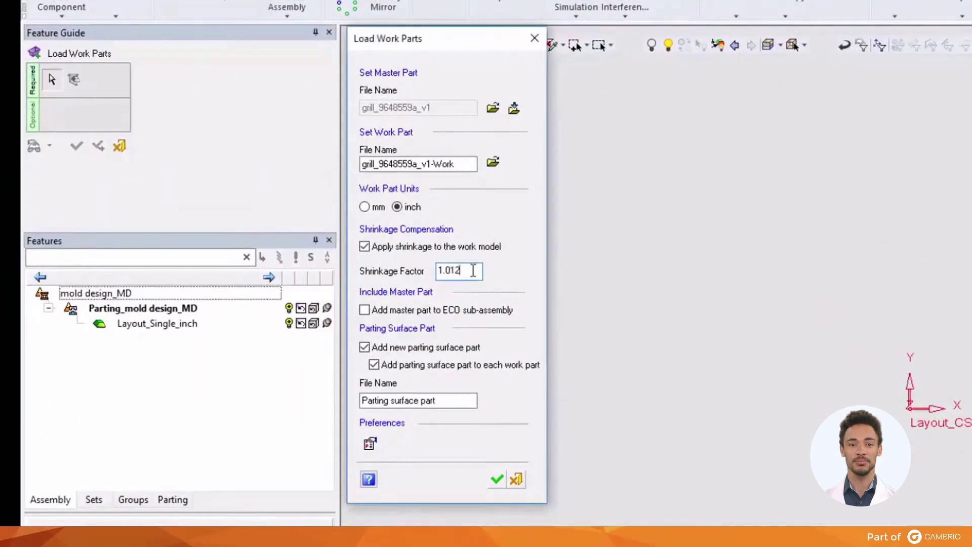
# - Set the work part's shrinkage factor to 1.012 and place the part on the Layout_CS coordinate system
pyautogui.click(481, 270)
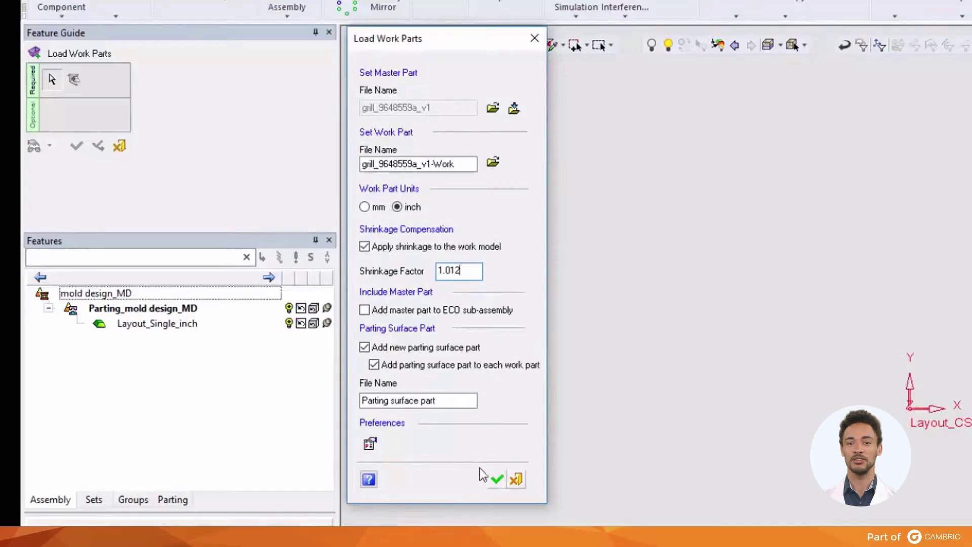
pyautogui.click(496, 479)
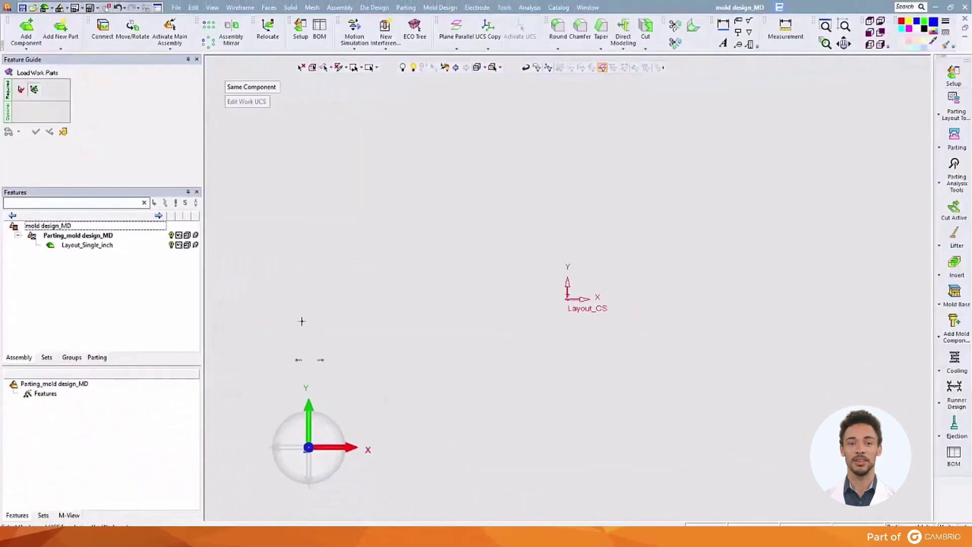
pyautogui.click(567, 303)
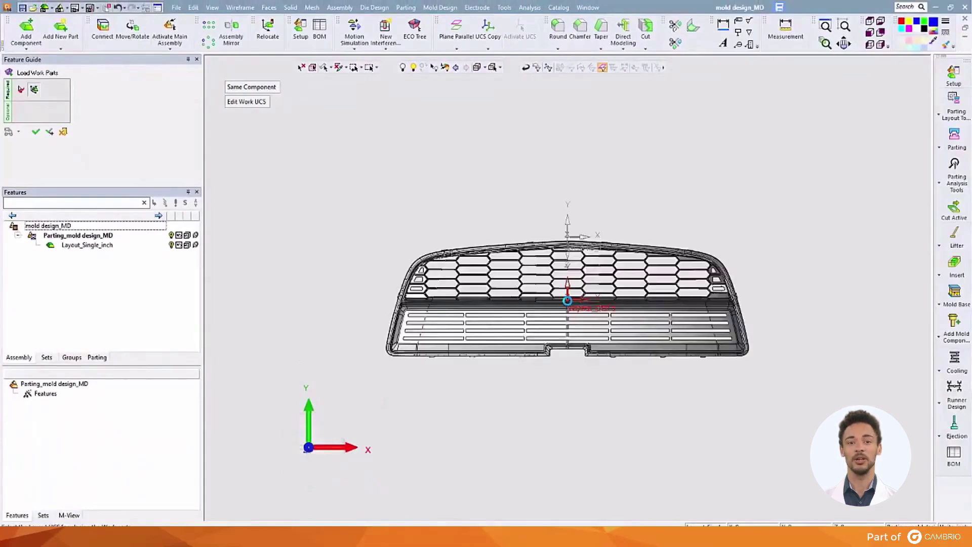
pyautogui.click(35, 133)
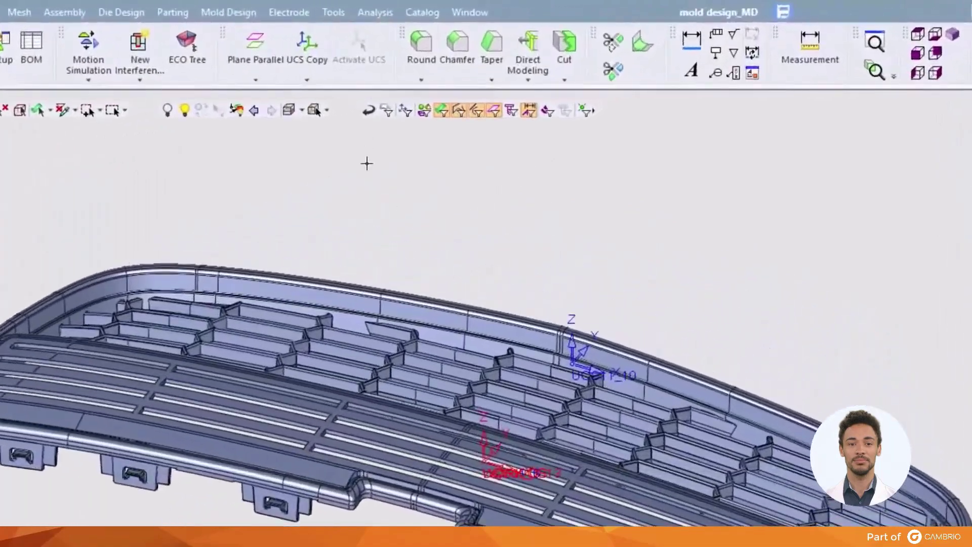
# - Run a Curvature Map analysis on the whole grille part
pyautogui.click(368, 15)
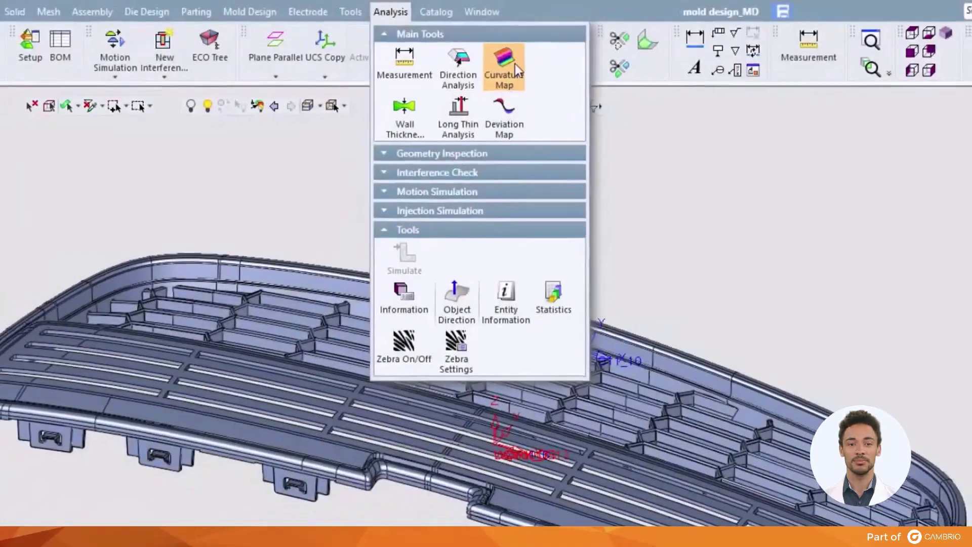
pyautogui.click(493, 71)
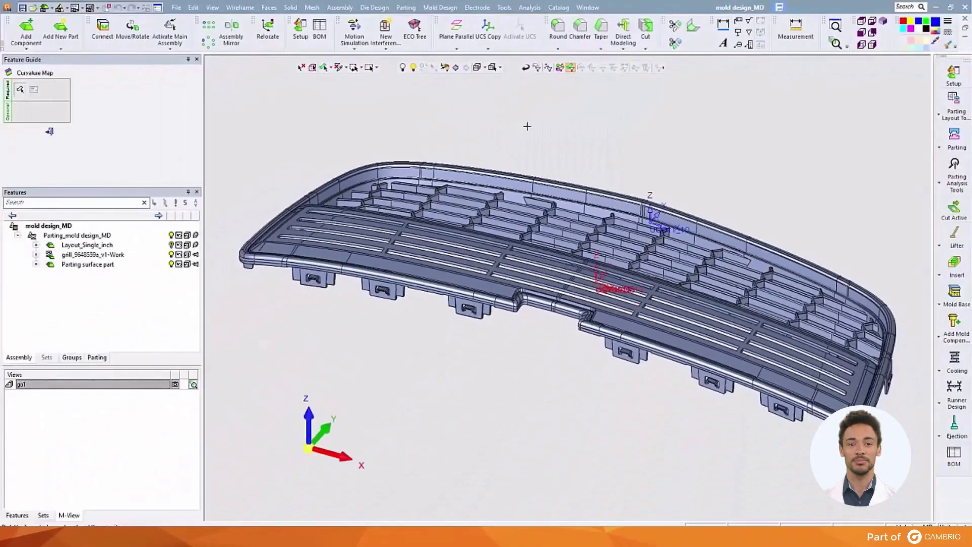
pyautogui.click(313, 68)
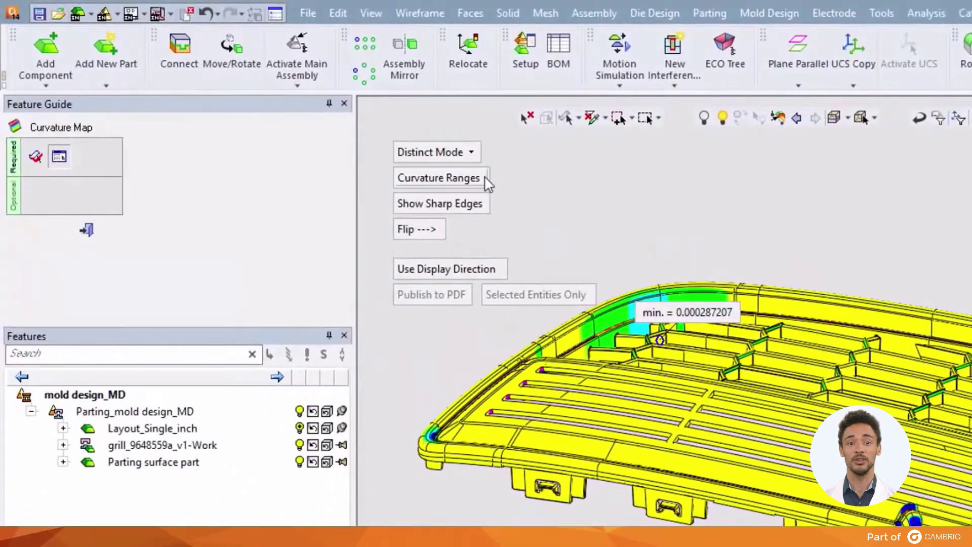
# - Display the curvature ranges and flip the side evaluated by the curvature map
pyautogui.click(439, 178)
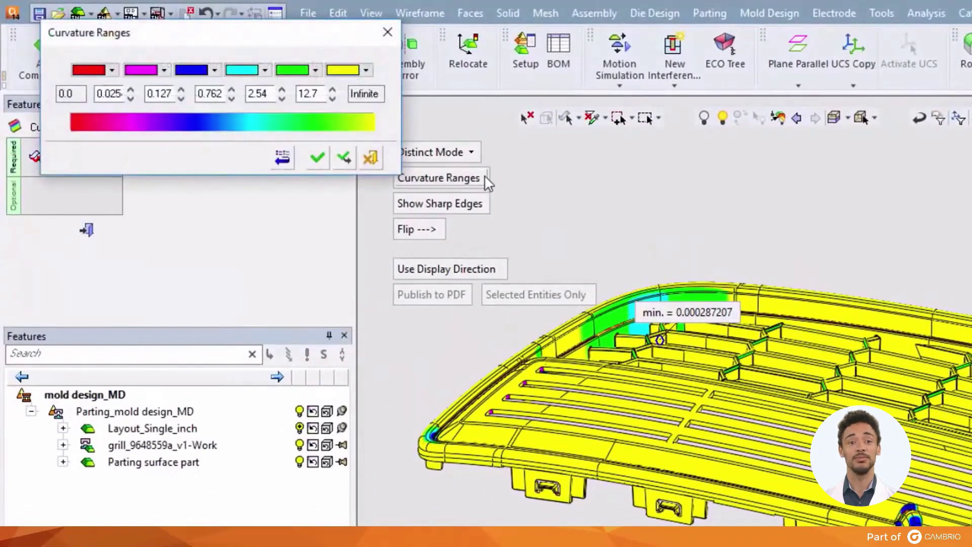
pyautogui.click(485, 180)
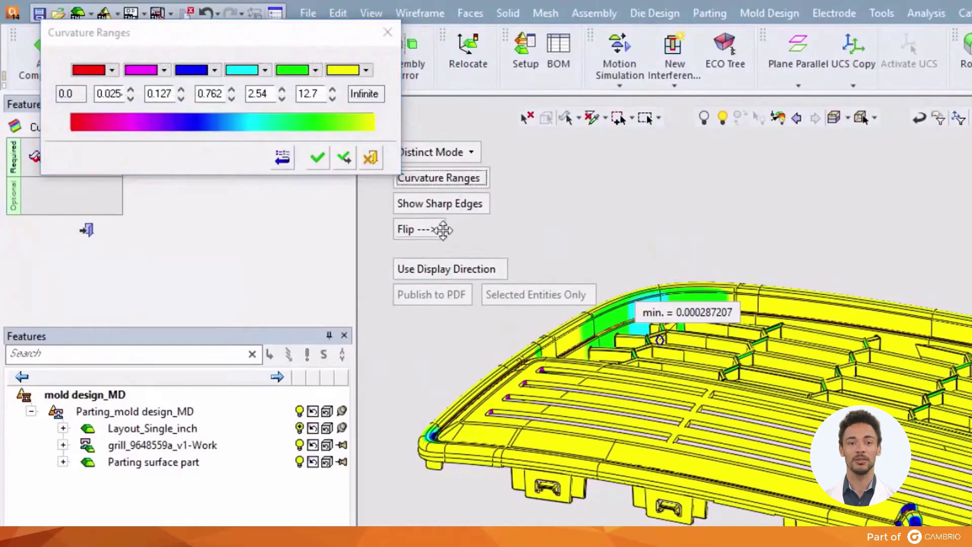
pyautogui.click(434, 230)
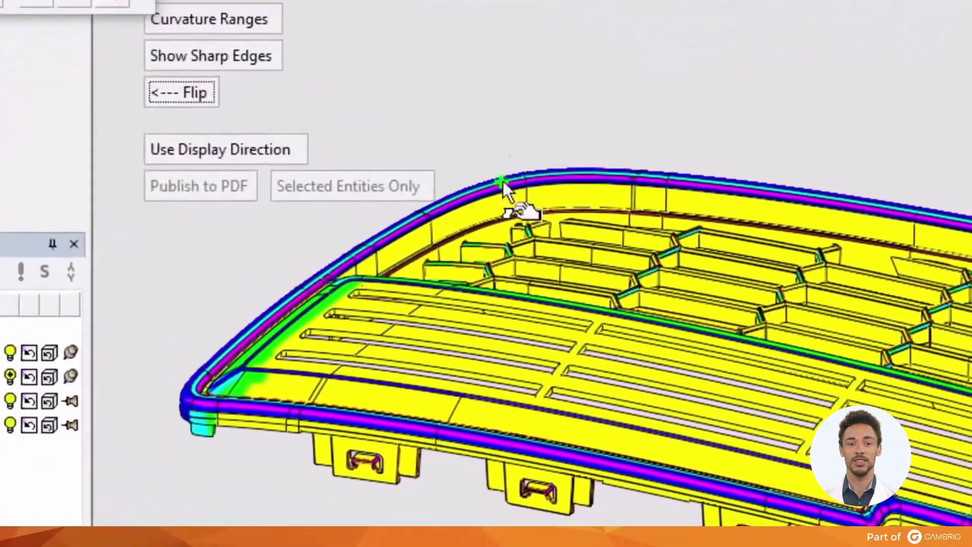
# - Sample the curvature at two points on the grille's outer rim and end the curvature analysis
pyautogui.moveTo(644, 294)
pyautogui.click(502, 186)
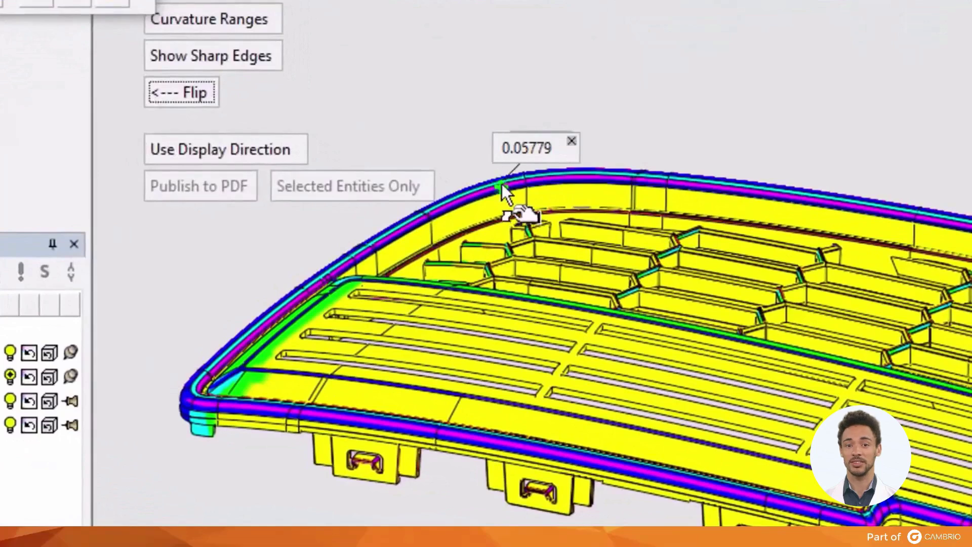
pyautogui.click(452, 205)
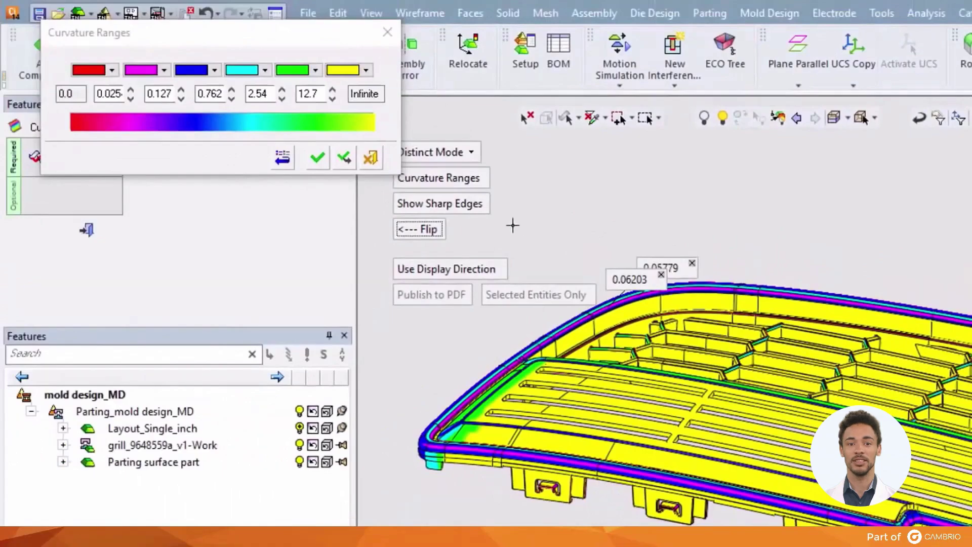
pyautogui.click(371, 159)
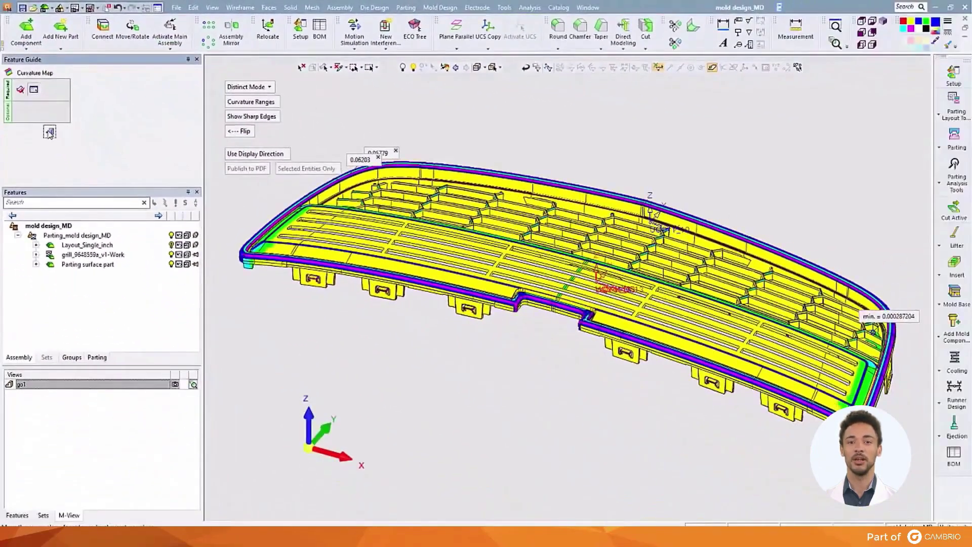
pyautogui.click(79, 208)
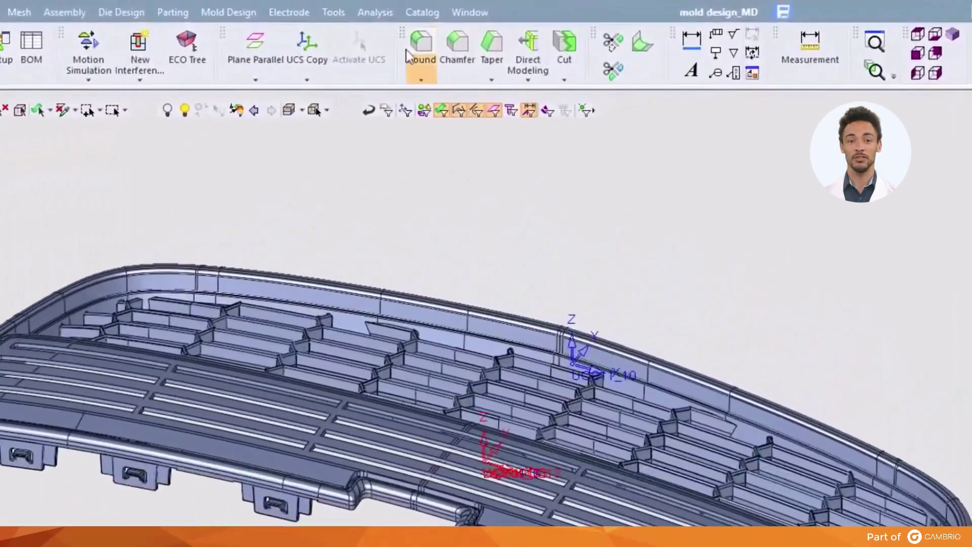
# - Run a sphere-based Wall Thickness Analysis on the whole grille with normal accuracy and review its thickness ranges
pyautogui.click(378, 13)
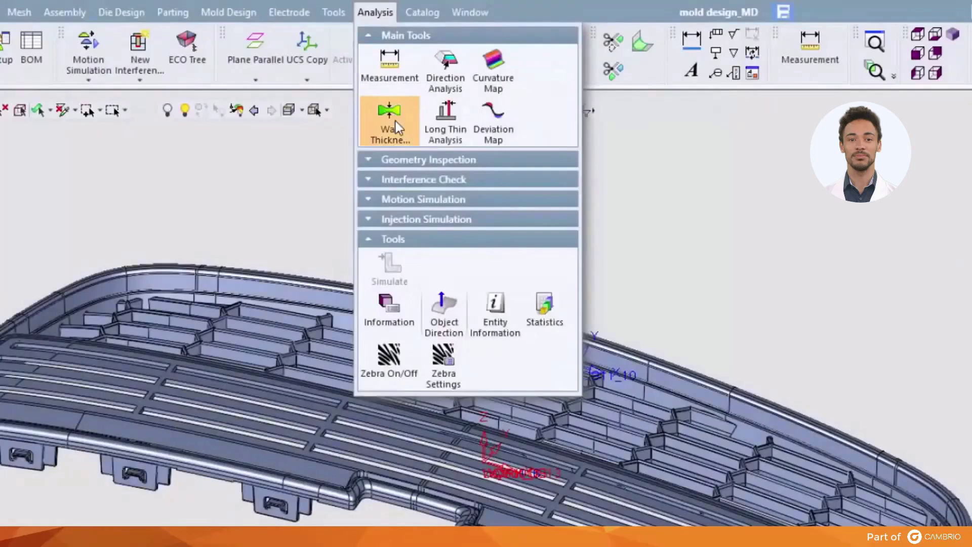
pyautogui.click(396, 120)
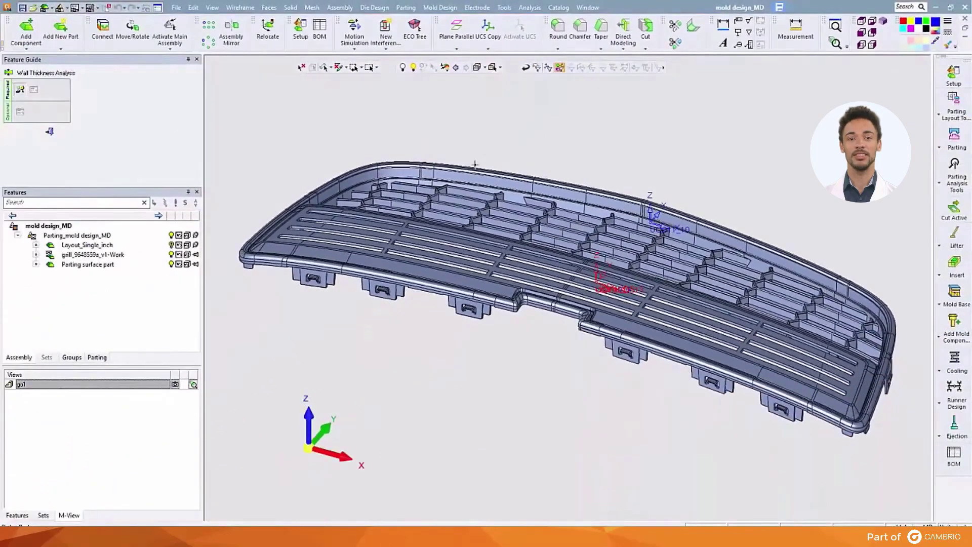
pyautogui.click(475, 169)
pyautogui.middleClick(473, 147)
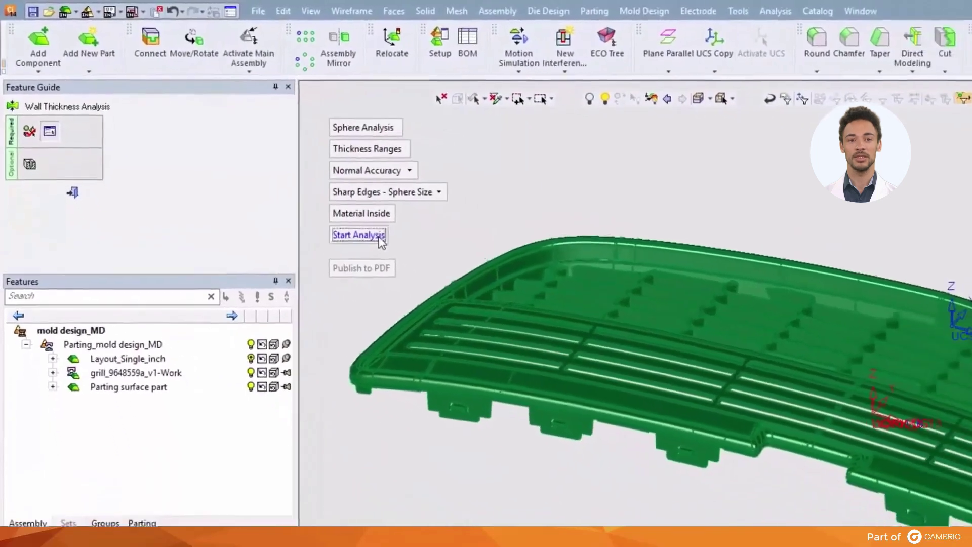
pyautogui.click(452, 277)
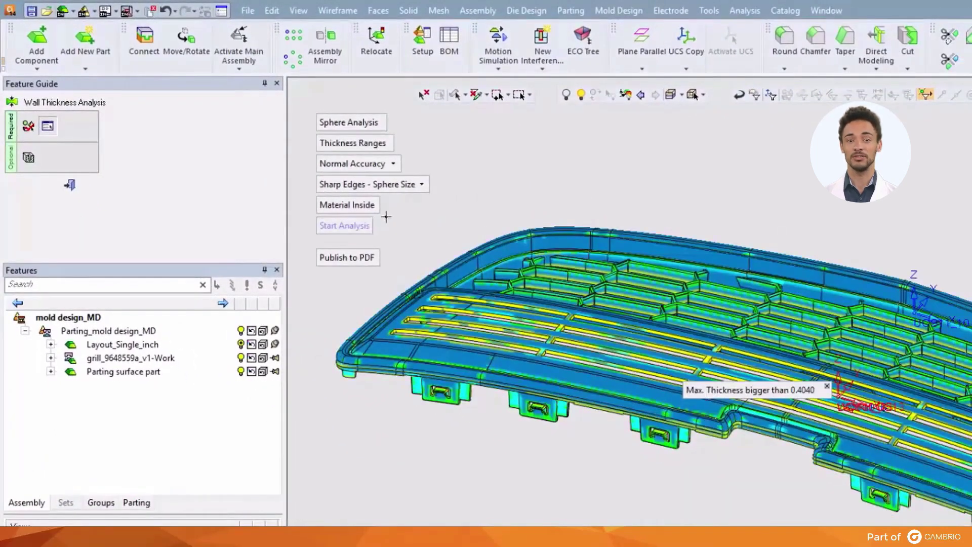
pyautogui.click(369, 143)
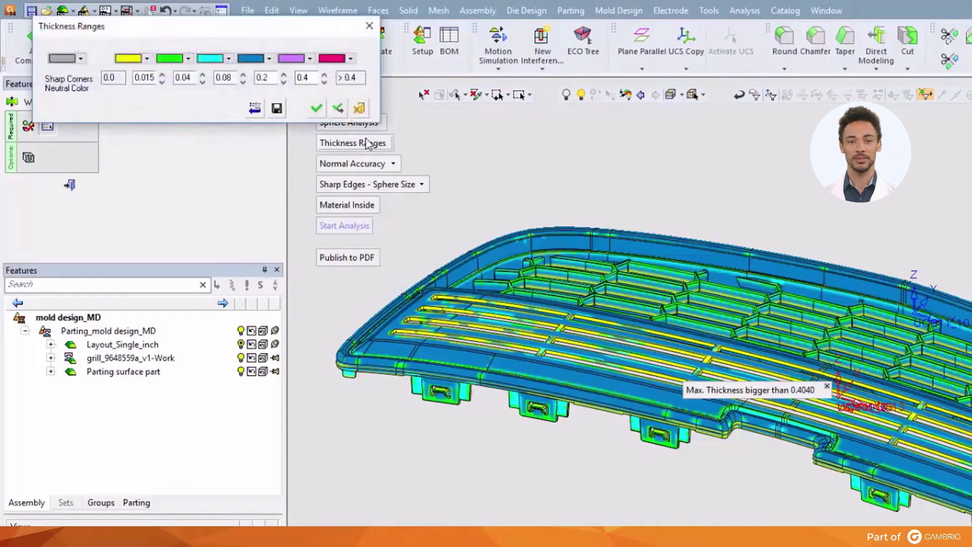
pyautogui.click(359, 108)
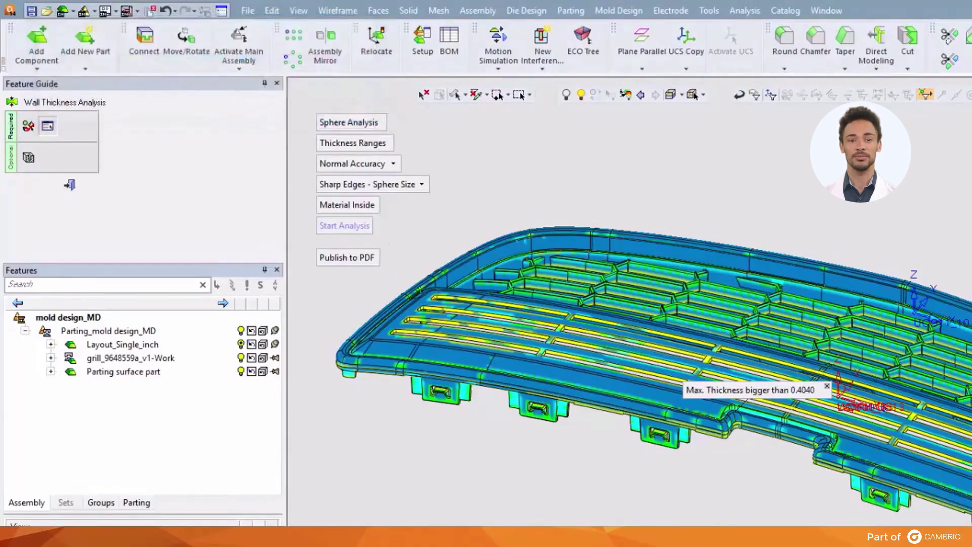
# - Sample the wall thickness at four points around the front notch and adjacent clip, and restore the saved go1 view
pyautogui.scroll(5, 717, 463)
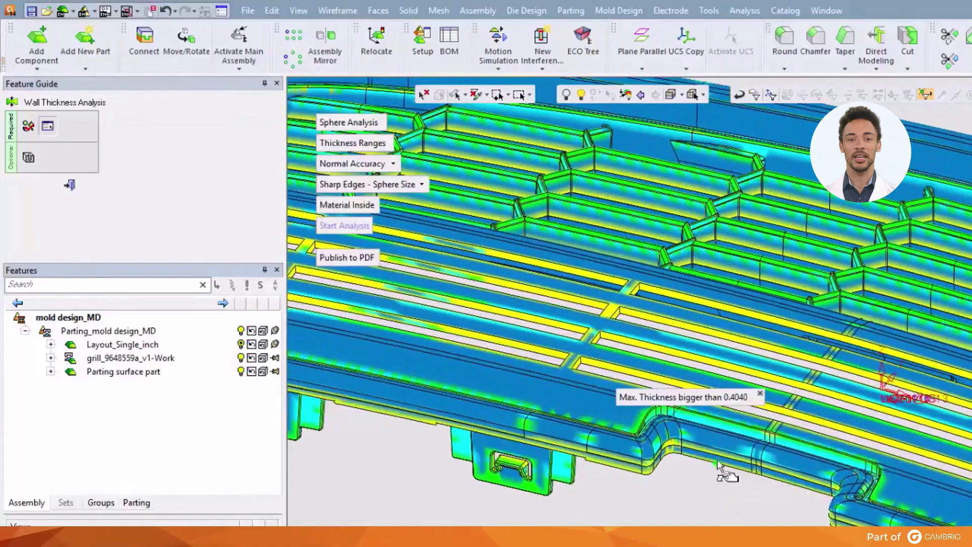
pyautogui.click(716, 458)
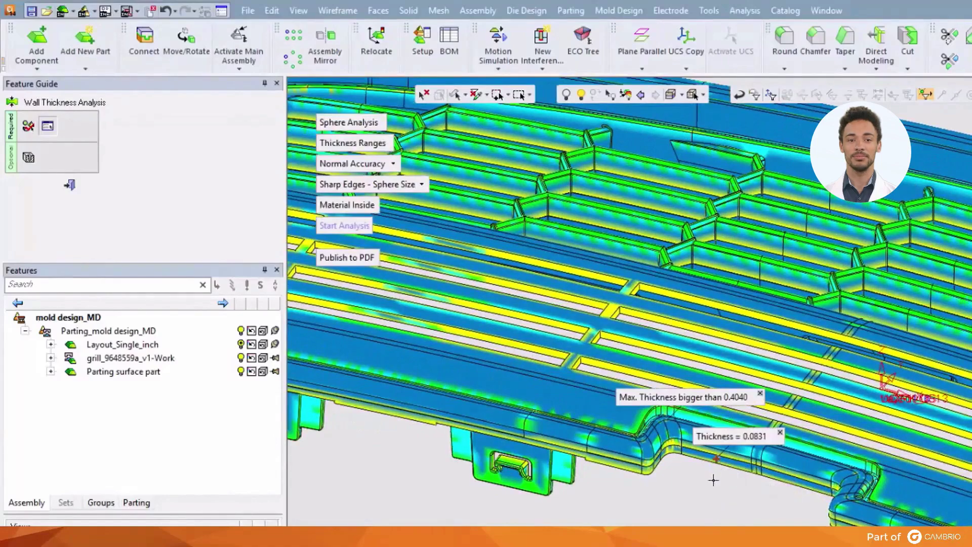
pyautogui.click(626, 468)
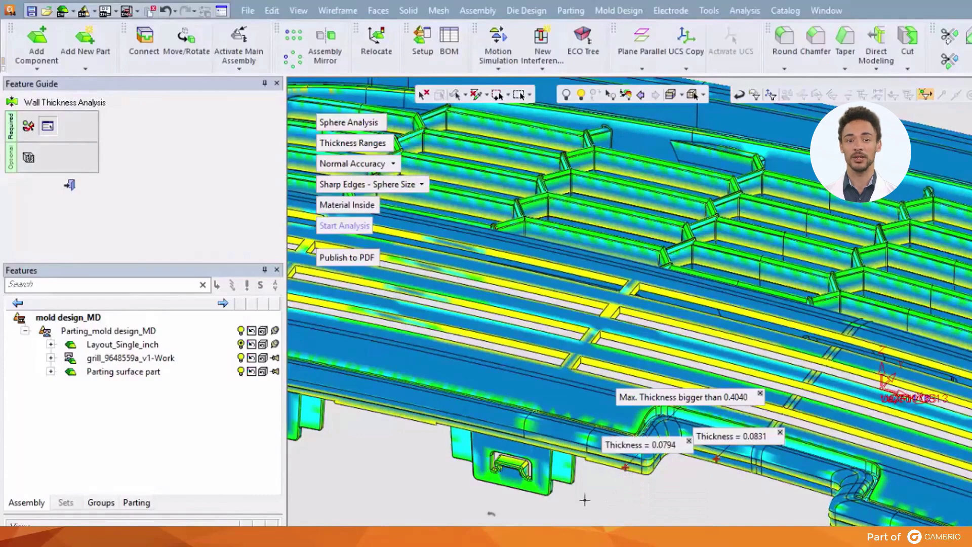
pyautogui.click(562, 473)
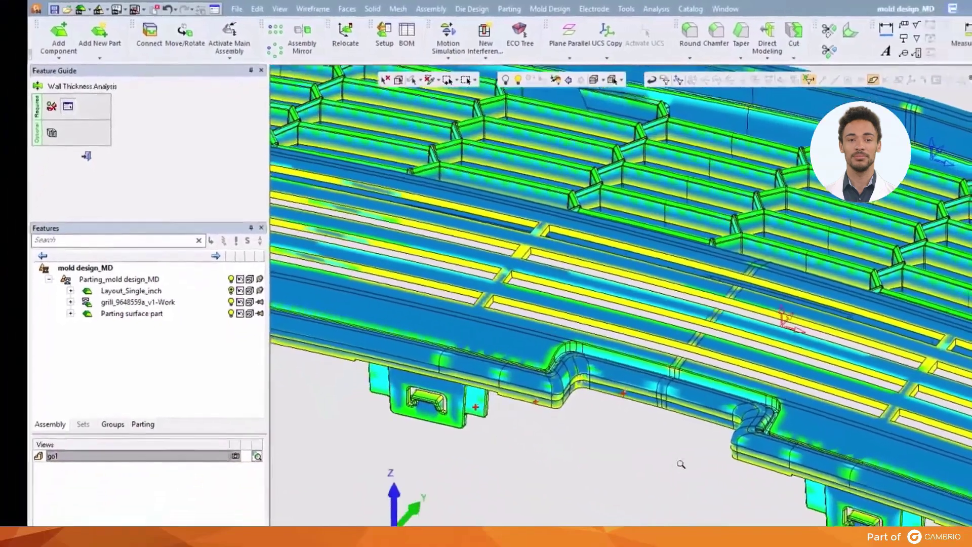
pyautogui.scroll(5, 790, 381)
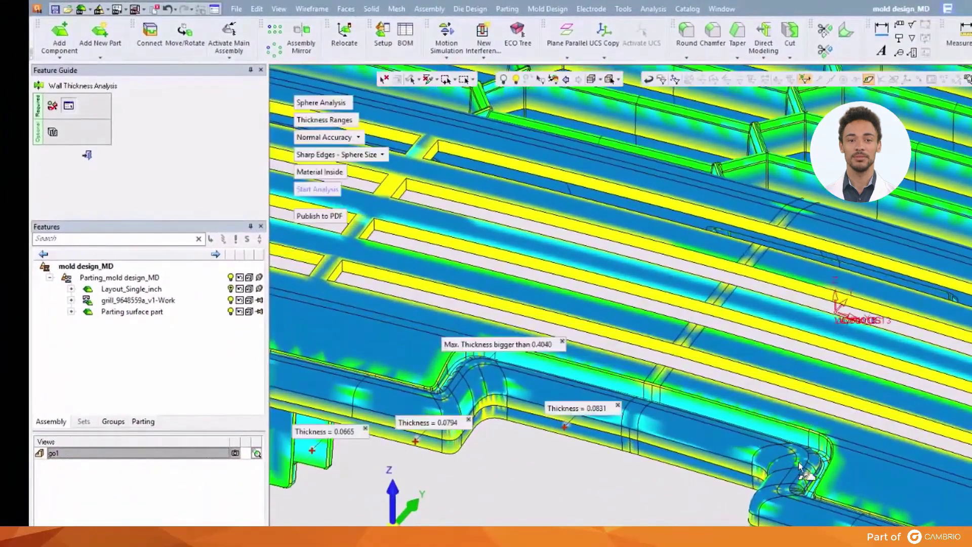
pyautogui.click(802, 464)
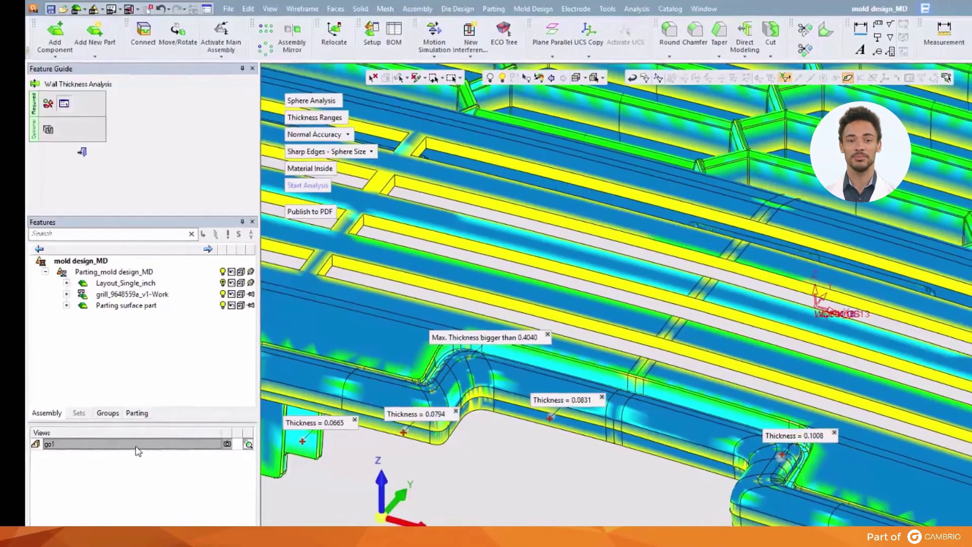
pyautogui.doubleClick(143, 454)
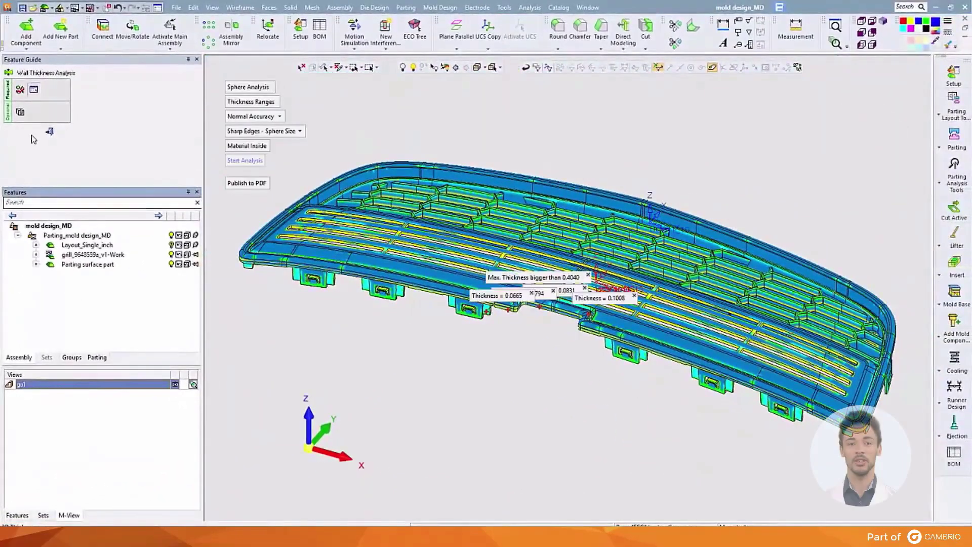
# - Examine the grille with the sectional thickness analysis, shifting the section location along the part near the front notch
pyautogui.click(20, 113)
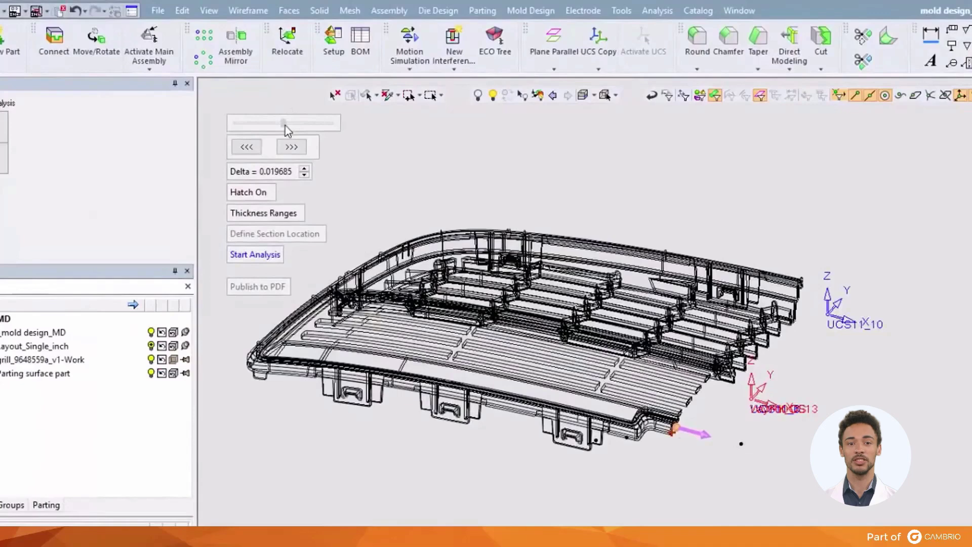
pyautogui.moveTo(285, 125); pyautogui.dragTo(280, 125)
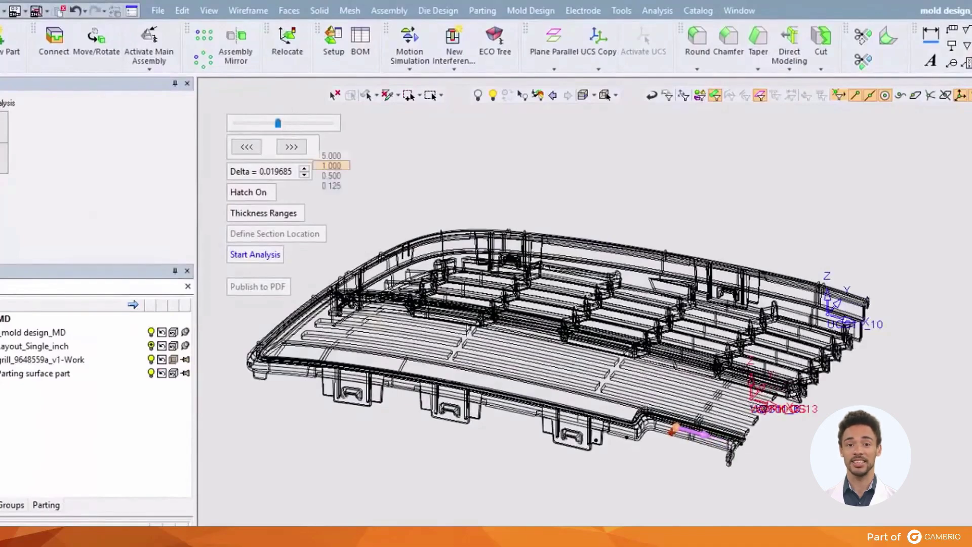
pyautogui.middleClick(864, 520)
pyautogui.moveTo(863, 520); pyautogui.dragTo(826, 526, button='middle')
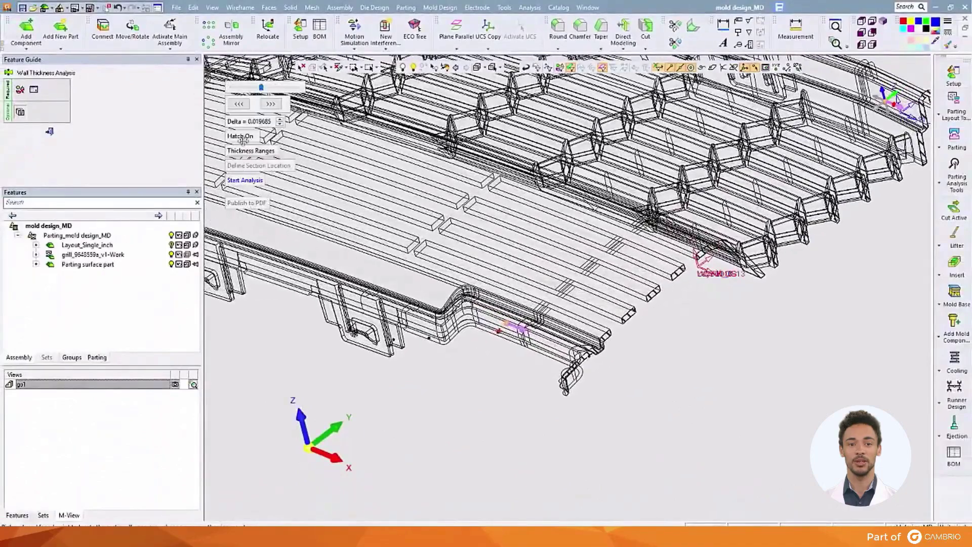
pyautogui.moveTo(260, 91); pyautogui.dragTo(267, 91)
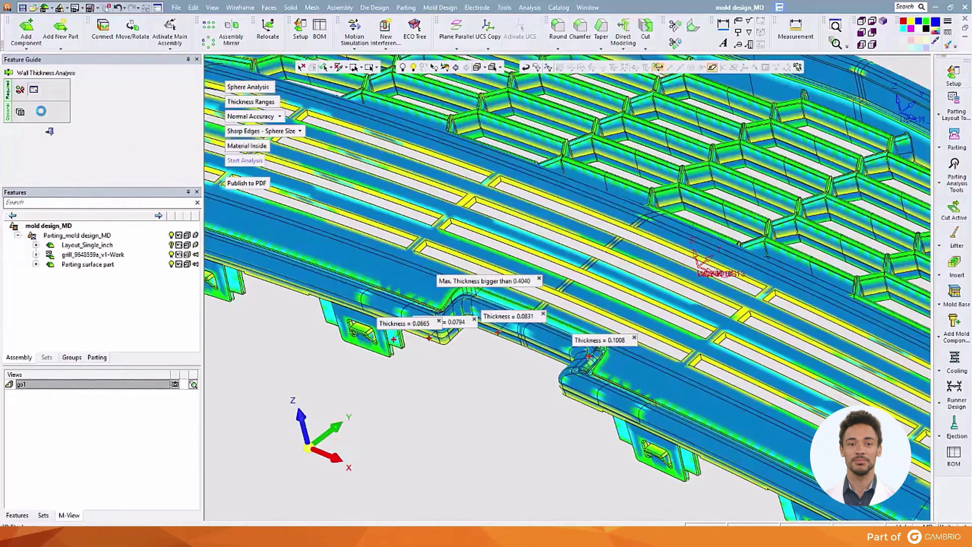
# - End the wall thickness analysis and restore the saved go1 view of the whole grille
pyautogui.click(49, 132)
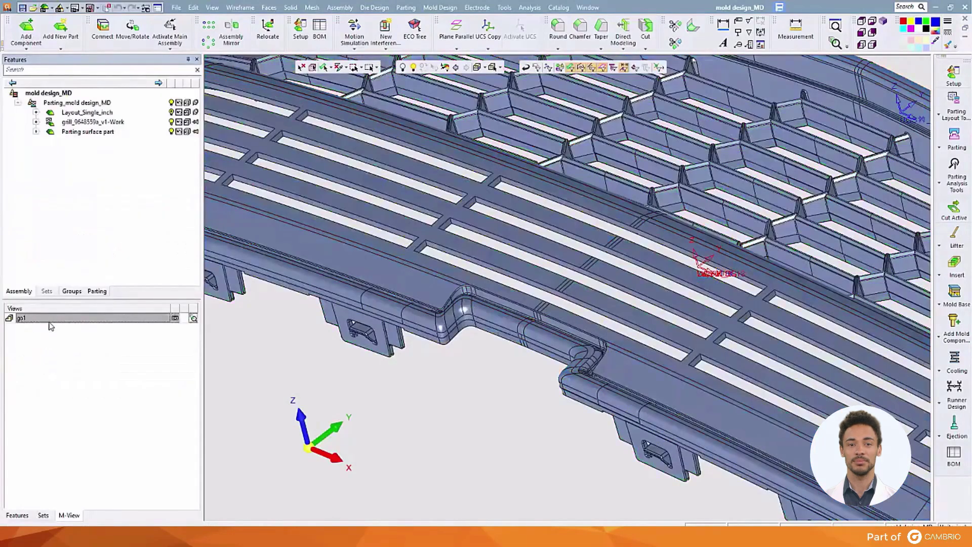
pyautogui.click(49, 322)
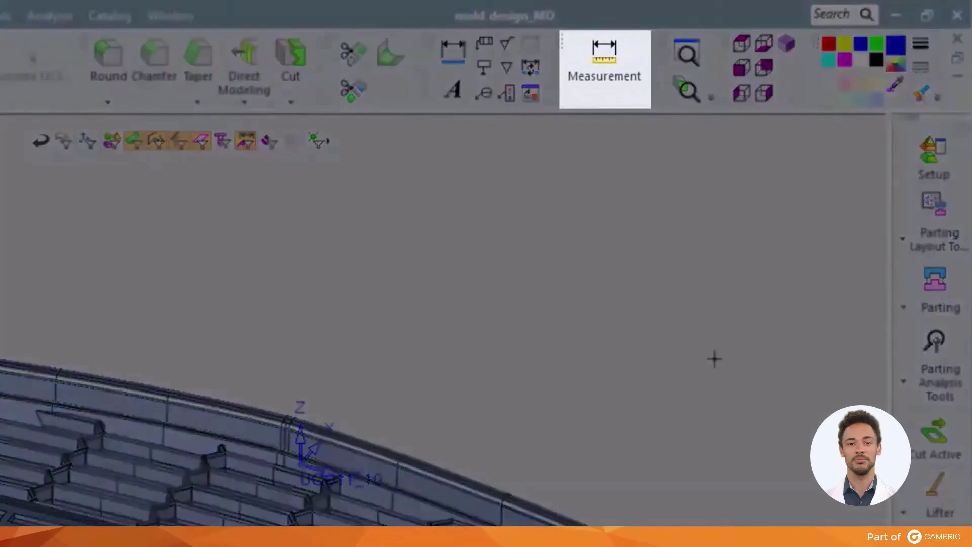
# - Measure the whole grille's physical properties, view them in mm, and return the length unit to inch
pyautogui.click(606, 75)
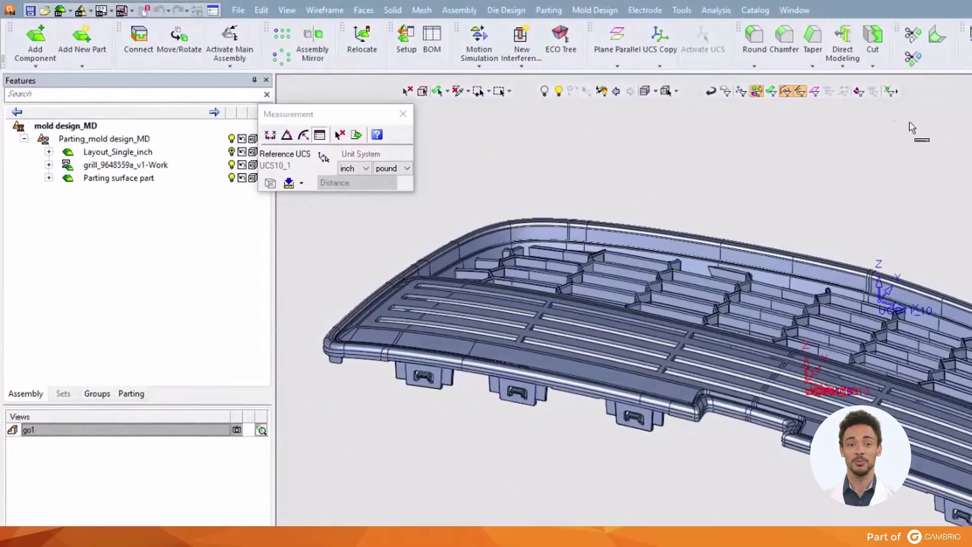
pyautogui.click(544, 225)
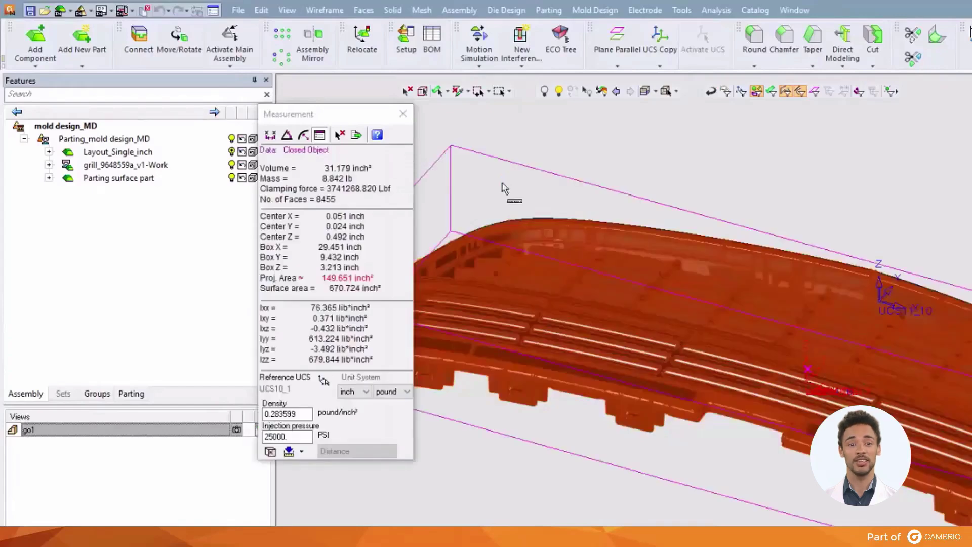
pyautogui.click(369, 391)
pyautogui.click(361, 407)
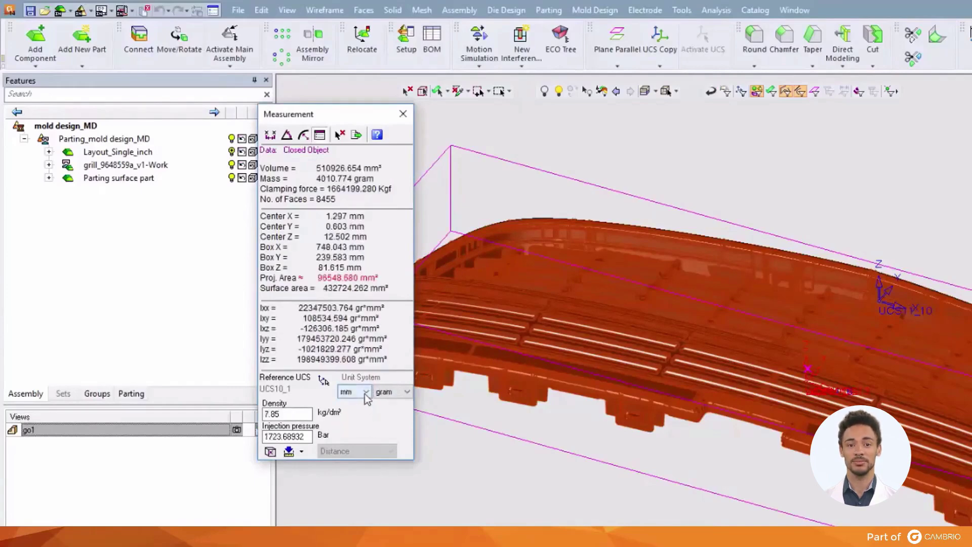
pyautogui.click(364, 394)
pyautogui.click(362, 424)
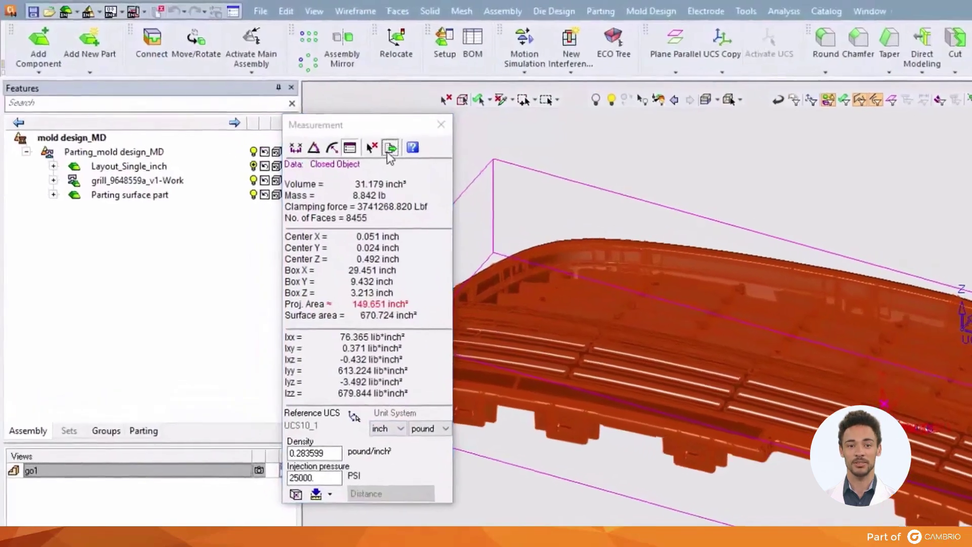
# - Preview the measurement report, review its listed properties and output formats, and exit the report and measurement without saving
pyautogui.click(356, 136)
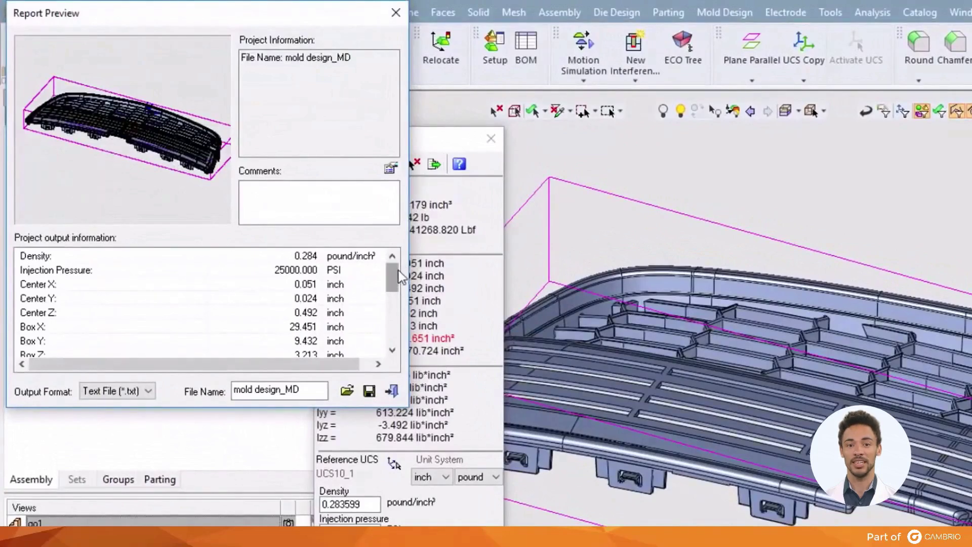
pyautogui.moveTo(399, 271); pyautogui.dragTo(394, 336)
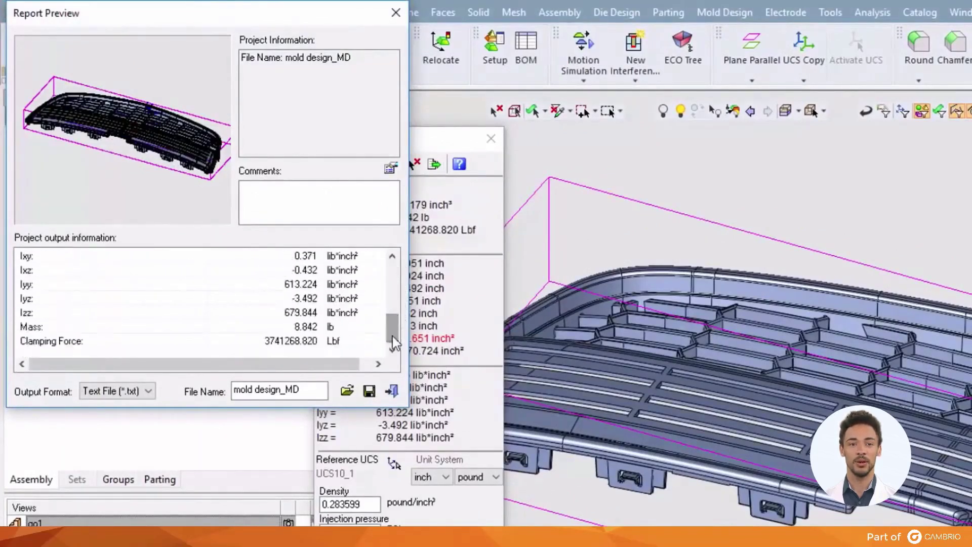
pyautogui.click(152, 391)
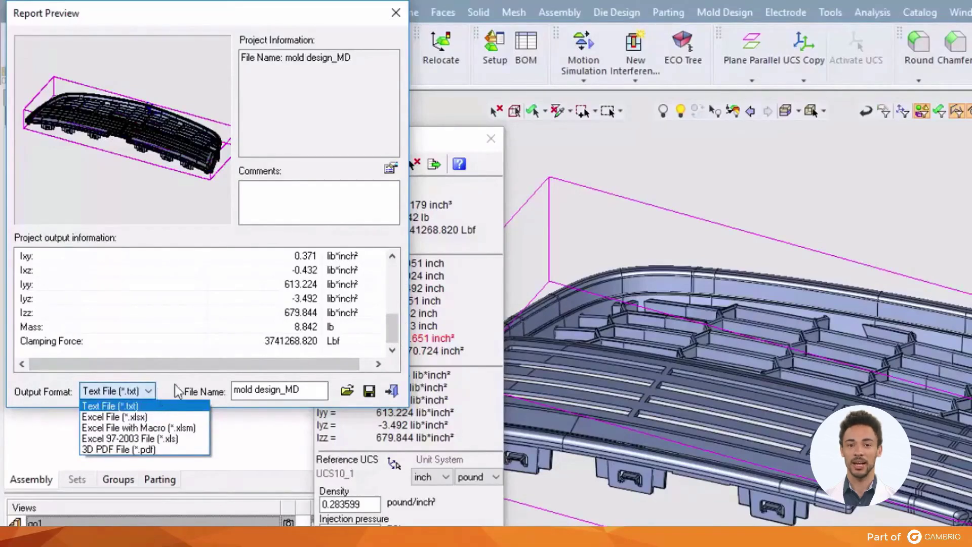
pyautogui.click(175, 384)
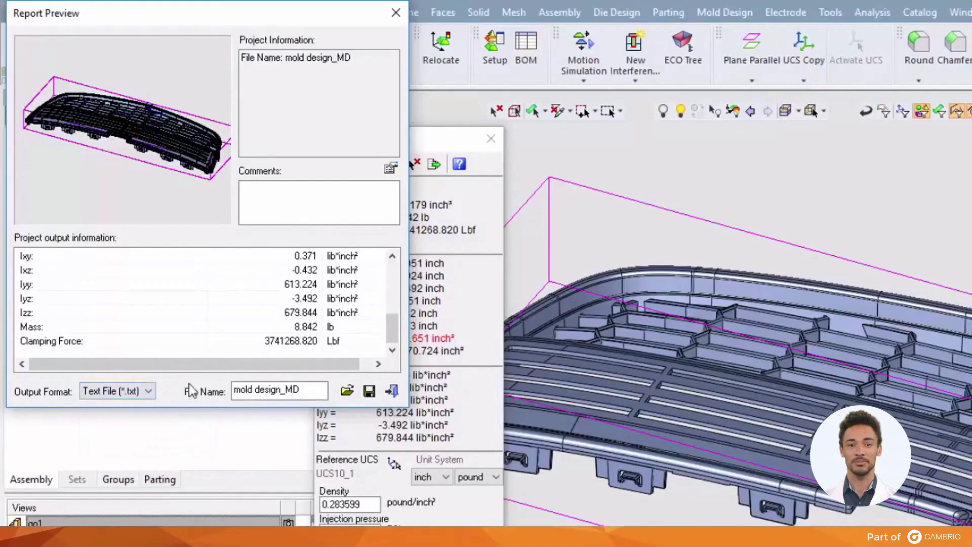
pyautogui.click(391, 390)
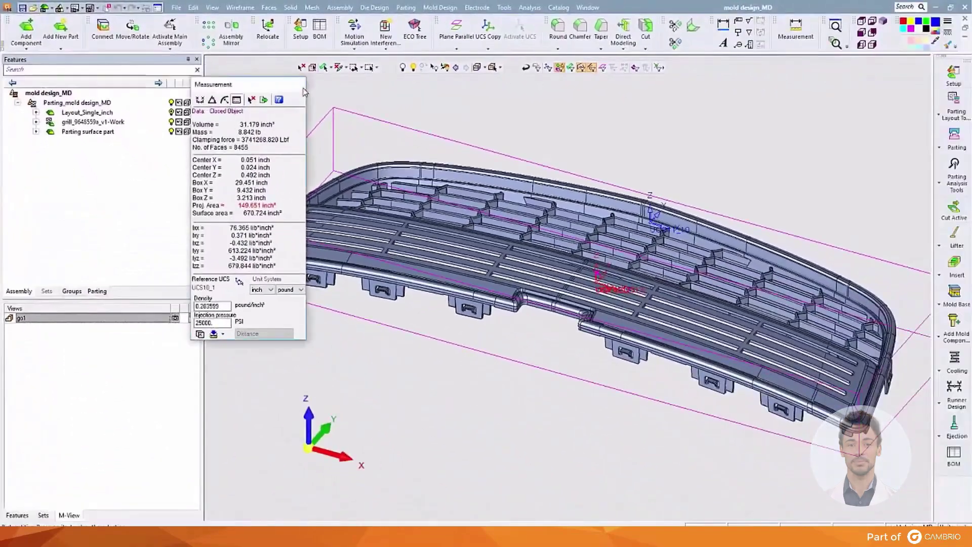
pyautogui.click(305, 91)
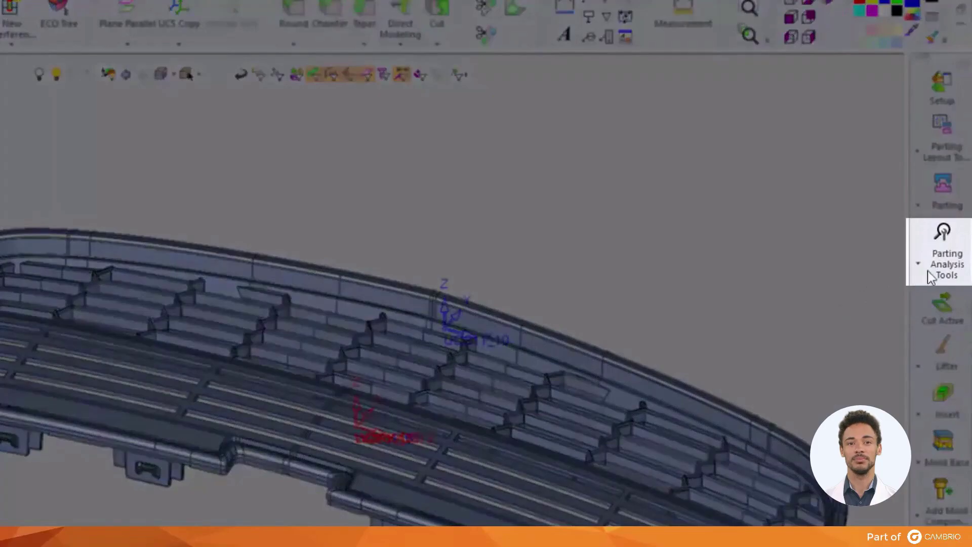
# - Run a Direction Analysis on the grille and review the colors assigned to the opening directions and undercuts
pyautogui.click(931, 278)
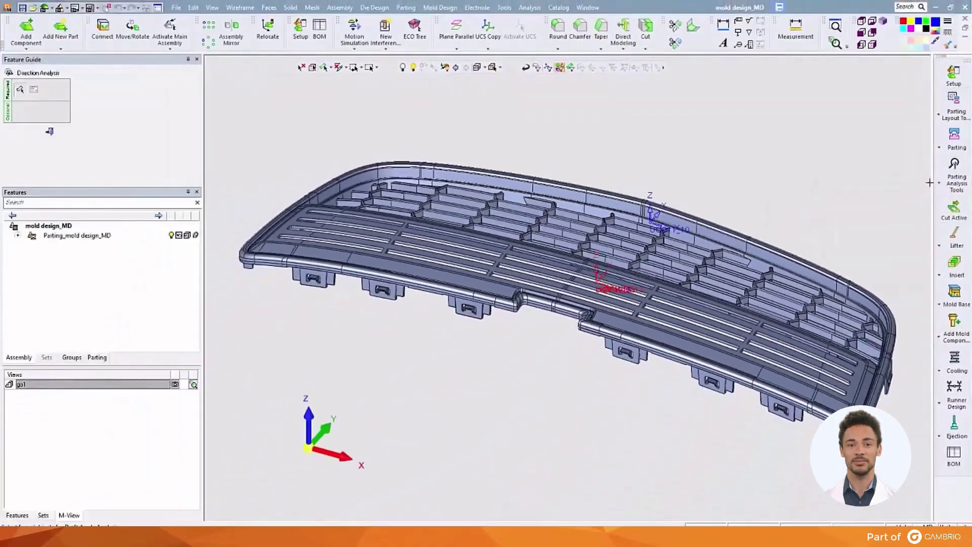
pyautogui.click(533, 175)
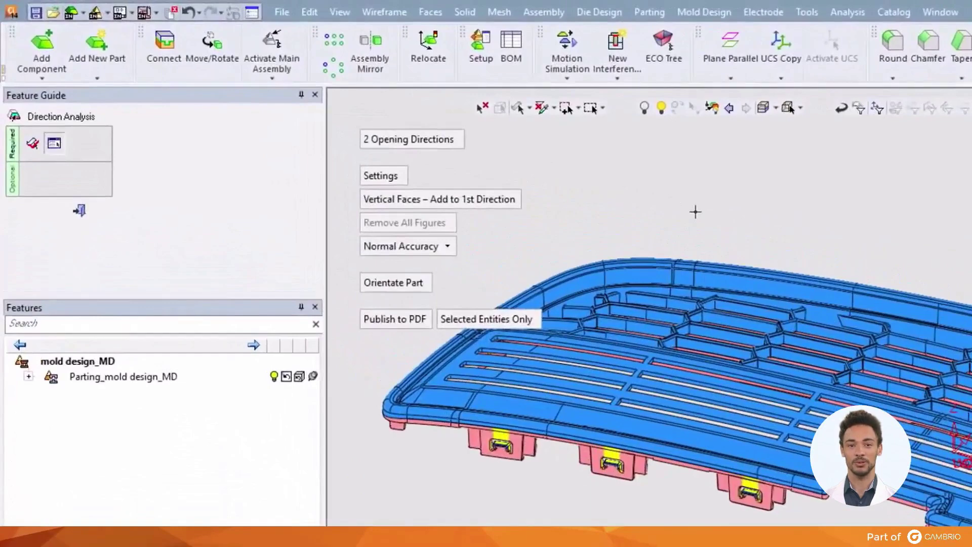
pyautogui.click(404, 176)
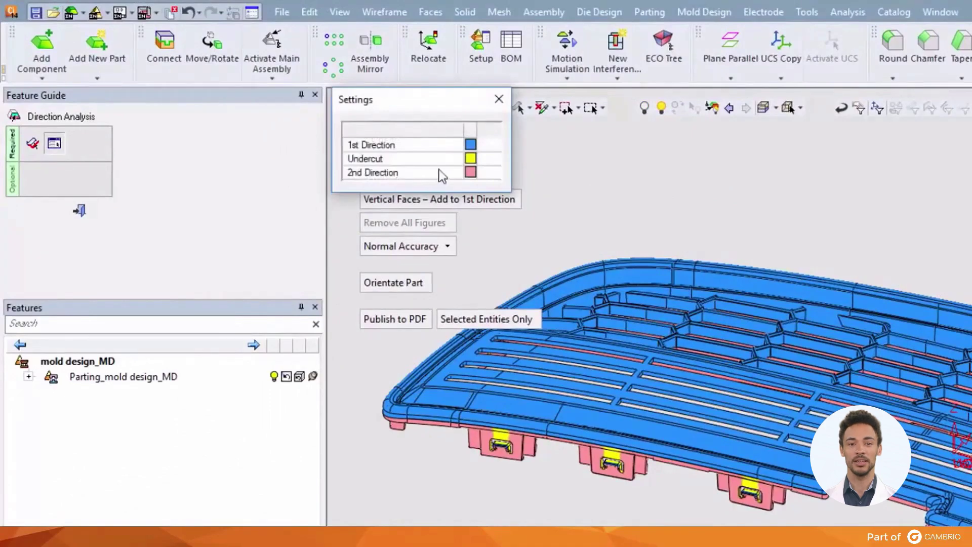
pyautogui.click(499, 99)
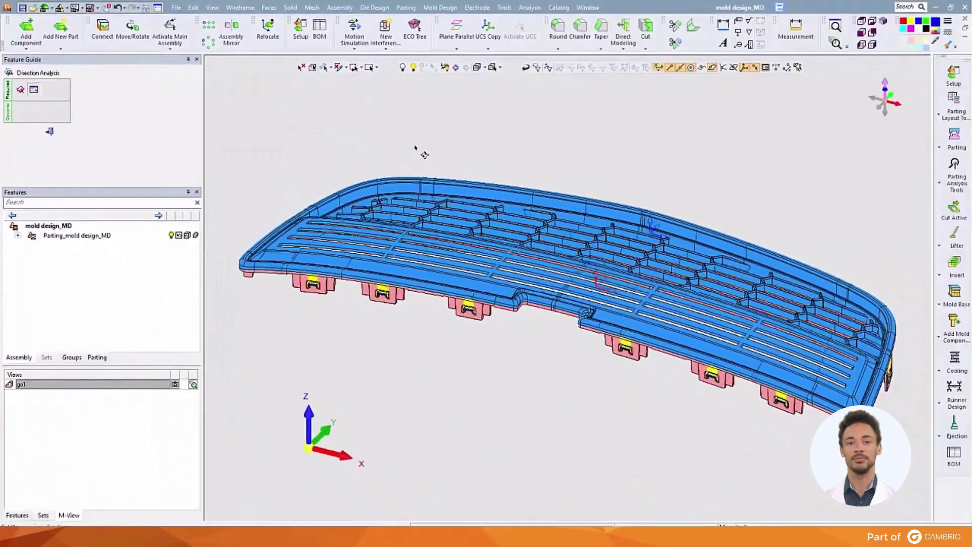
# - Examine the undercut areas on the clips along the grille's front edge and restore the saved go1 view
pyautogui.moveTo(415, 147); pyautogui.dragTo(424, 176, button='middle')
pyautogui.scroll(6, 538, 380)
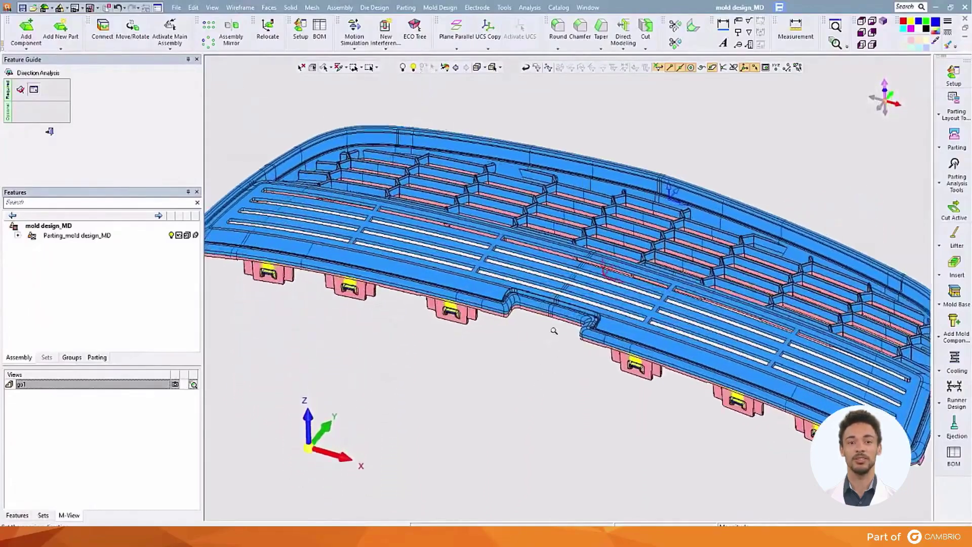
pyautogui.scroll(3, 538, 380)
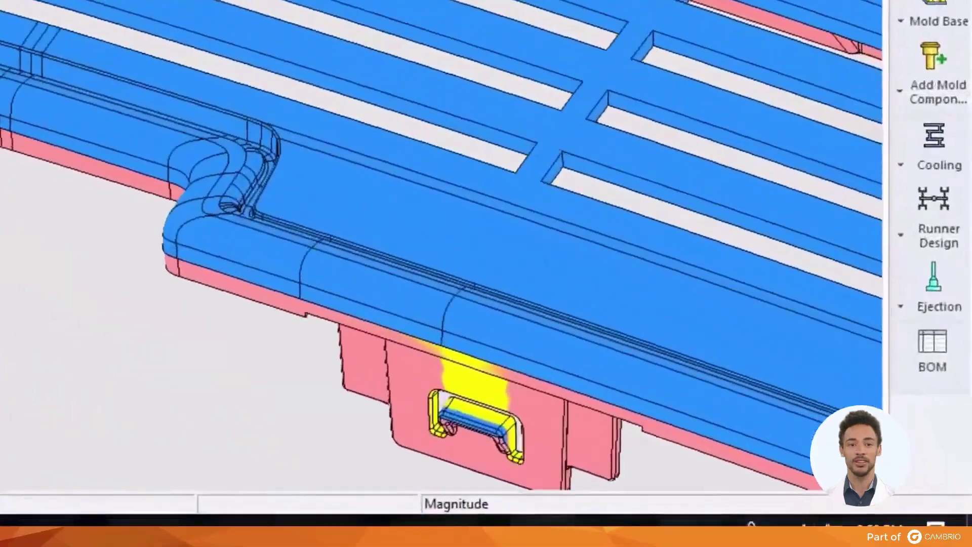
pyautogui.scroll(-3, 435, 228)
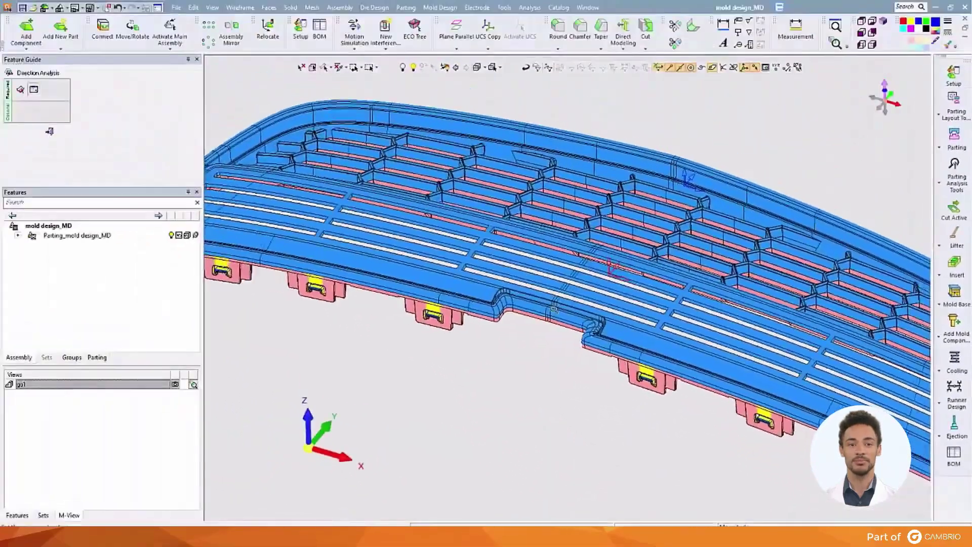
pyautogui.scroll(-3, 369, 287)
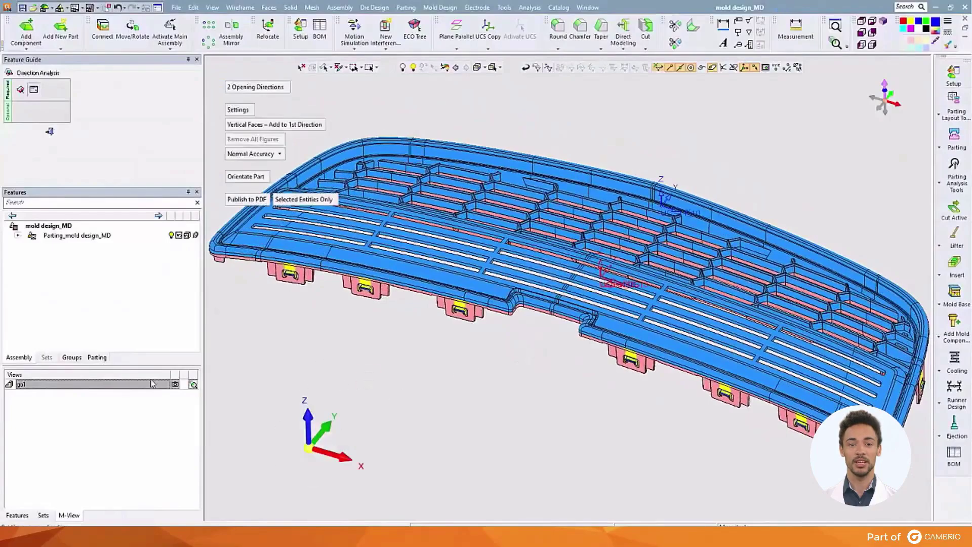
pyautogui.click(152, 384)
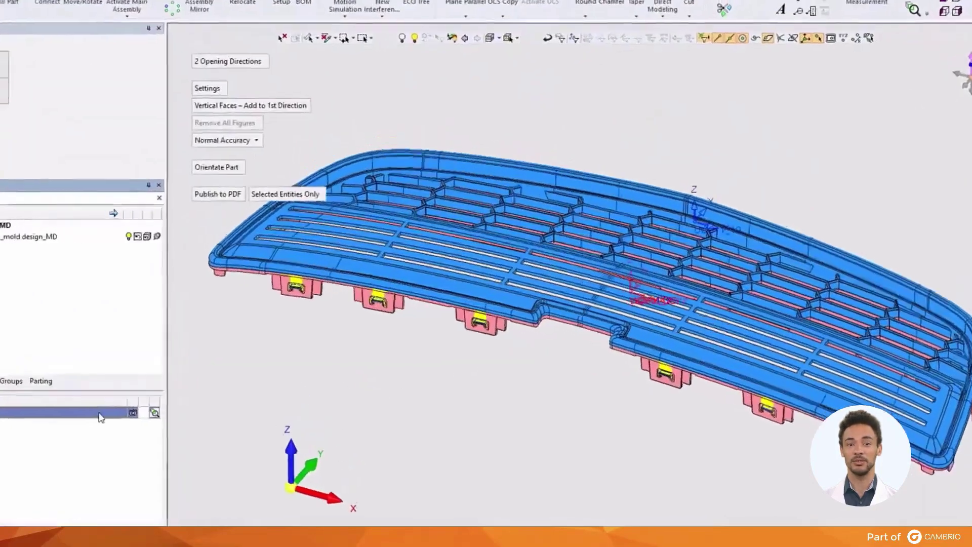
# - View the PDF publishing options for the direction analysis, cancel without publishing, and end the analysis
pyautogui.click(203, 197)
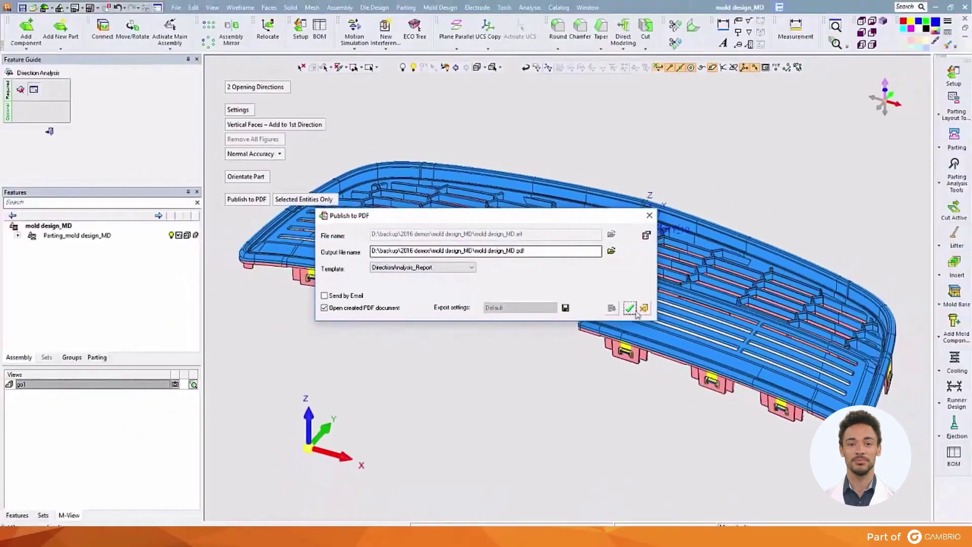
pyautogui.click(644, 309)
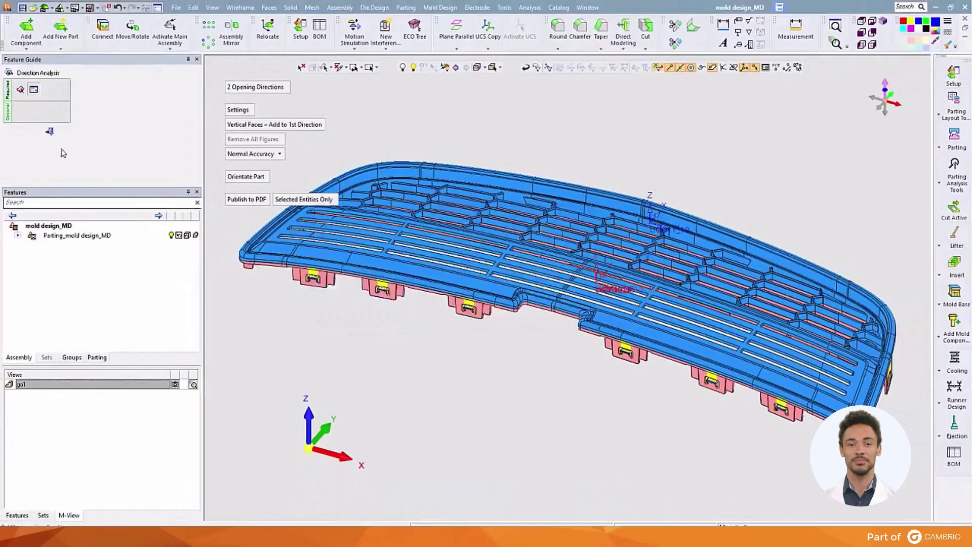
pyautogui.click(49, 132)
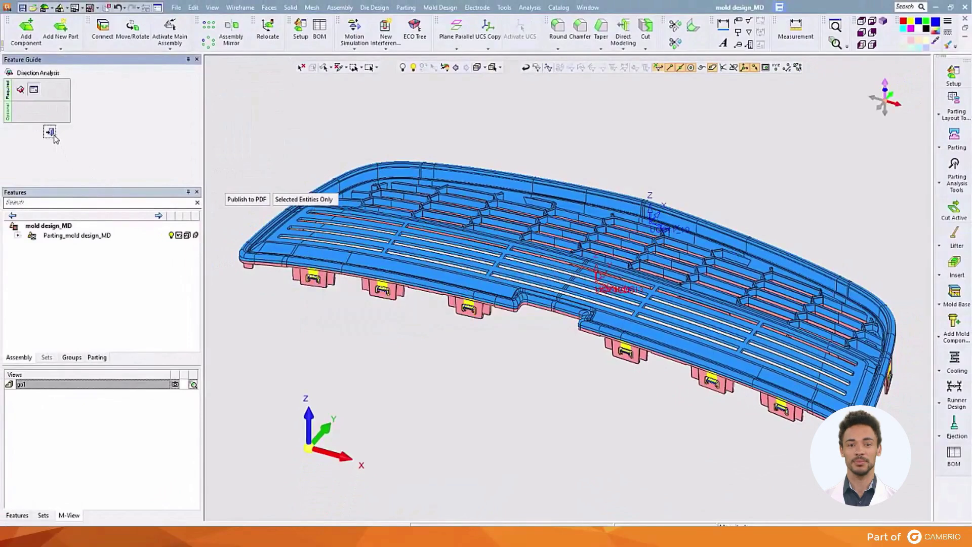